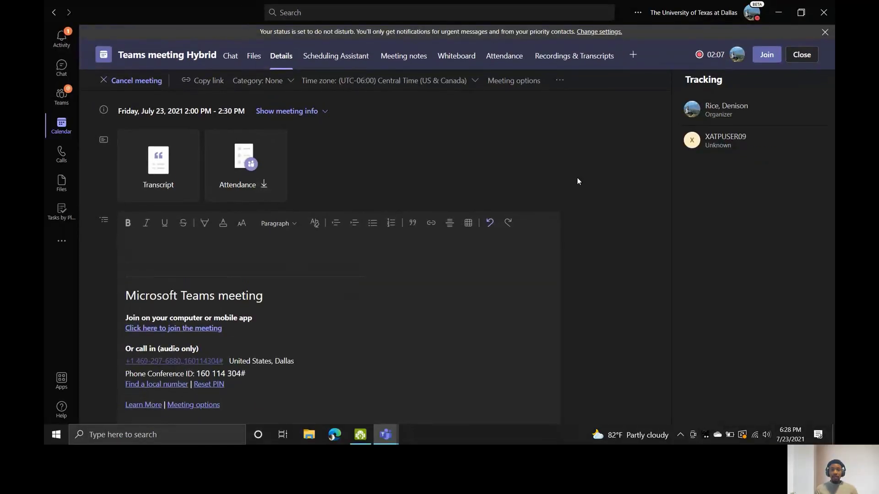
# Close the Hybrid meeting details to return to the July 19–23 calendar.
pyautogui.click(806, 65)
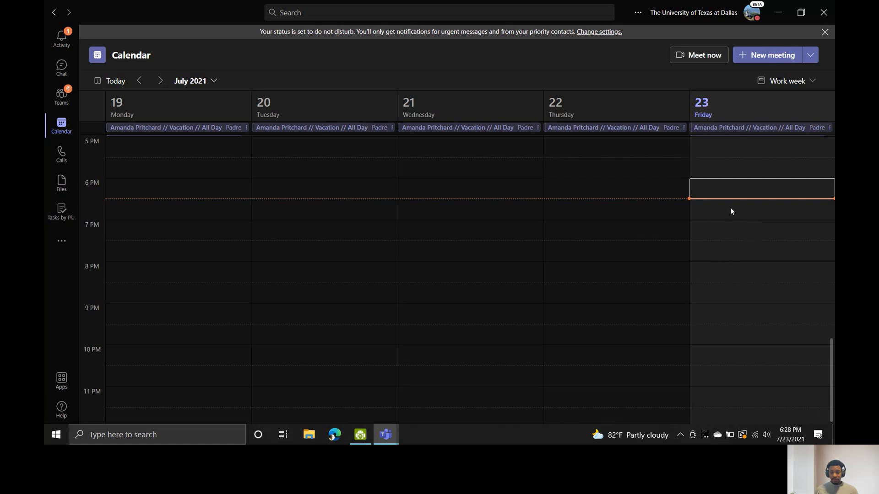
# Open a Friday 6:30 PM meeting and a Schedule meeting form, discarding both unsaved.
pyautogui.doubleClick(764, 214)
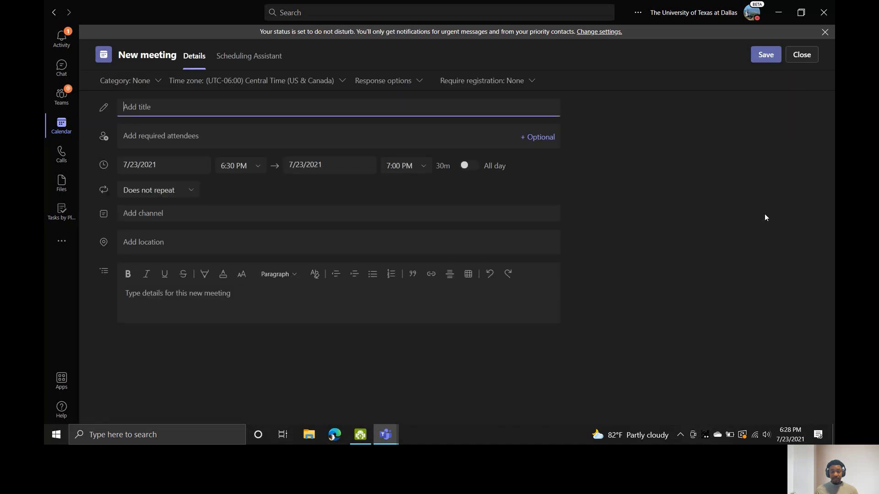
pyautogui.click(801, 55)
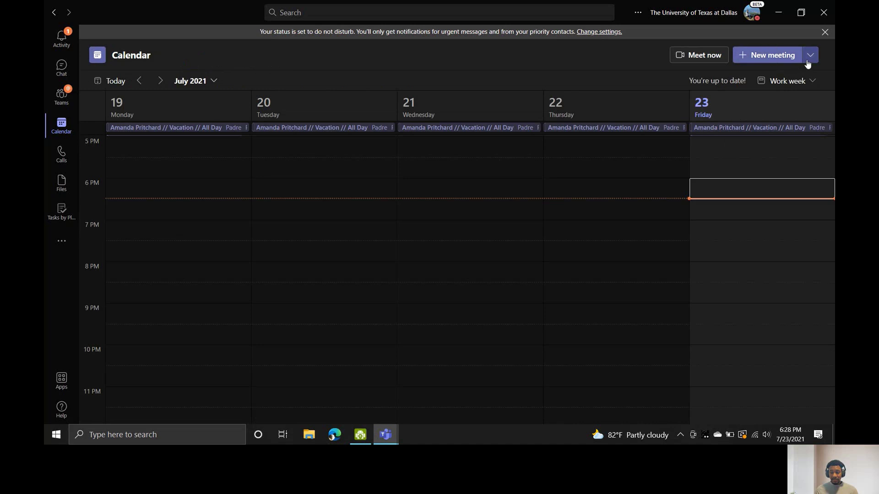
pyautogui.click(808, 64)
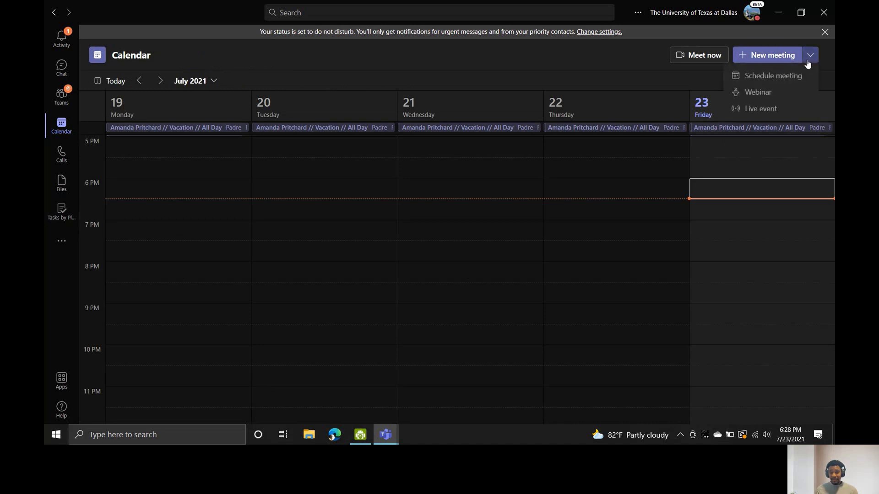
pyautogui.click(794, 77)
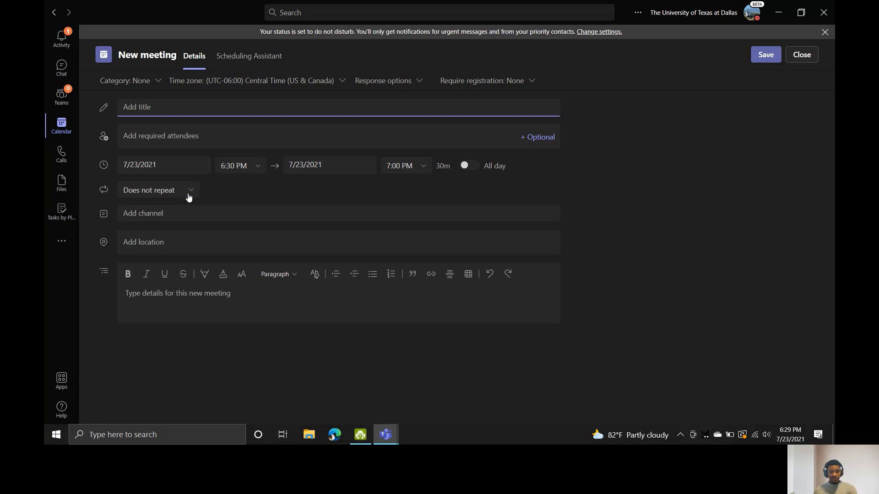
pyautogui.click(804, 64)
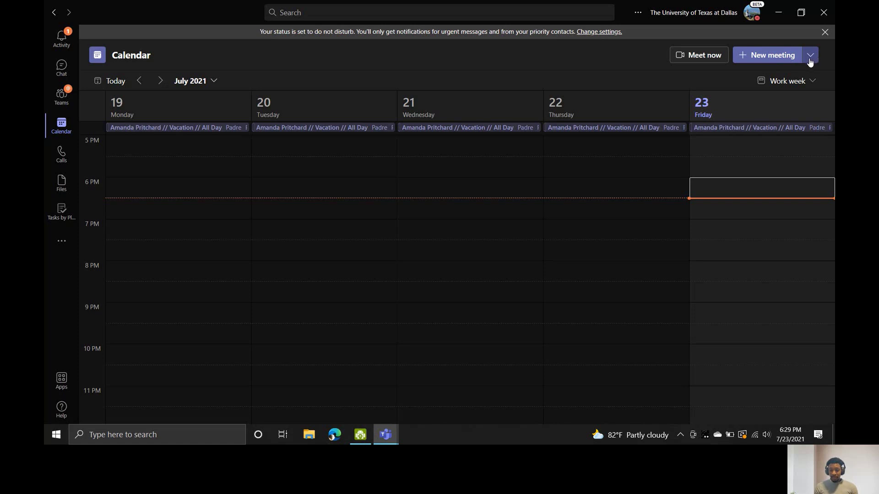
# Create a new webinar for 7/23, 7:00–7:30 PM from the New meeting menu.
pyautogui.click(809, 58)
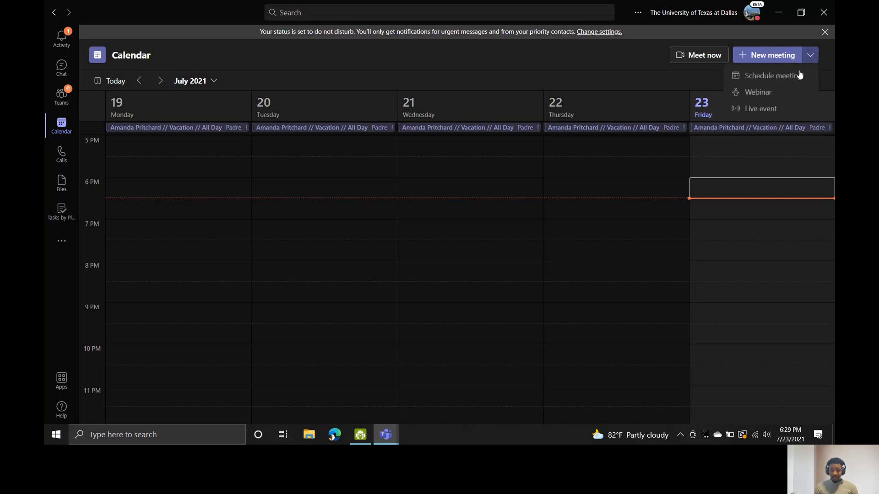
pyautogui.click(769, 93)
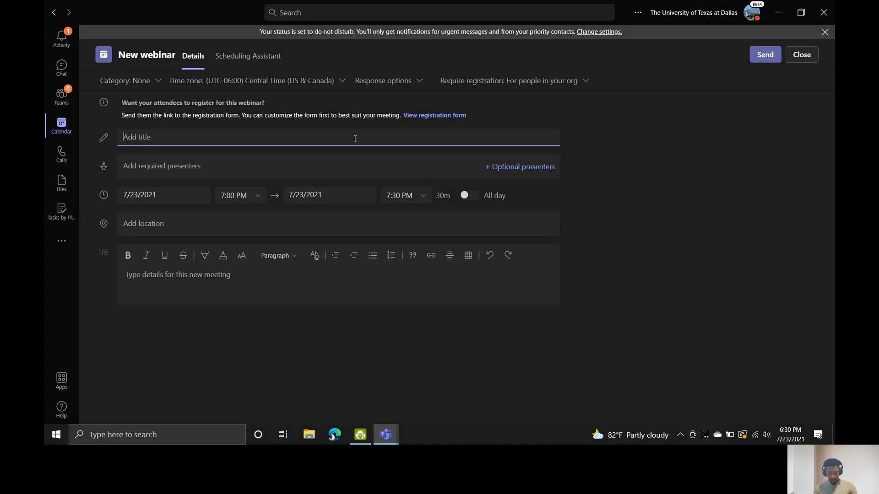
# Title the webinar 'Test meeting' and add the suggested directory user as required presenter.
pyautogui.write('Test ')
pyautogui.write('mee')
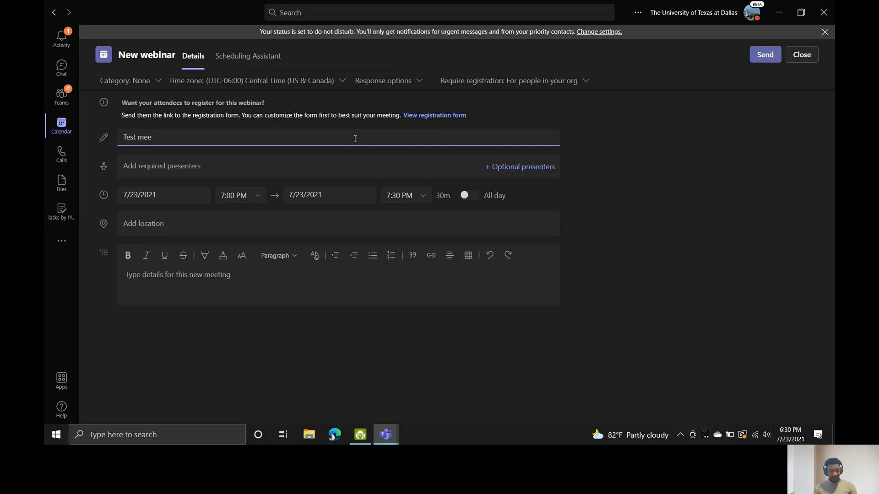
pyautogui.write('ting')
pyautogui.click(313, 171)
pyautogui.write('x')
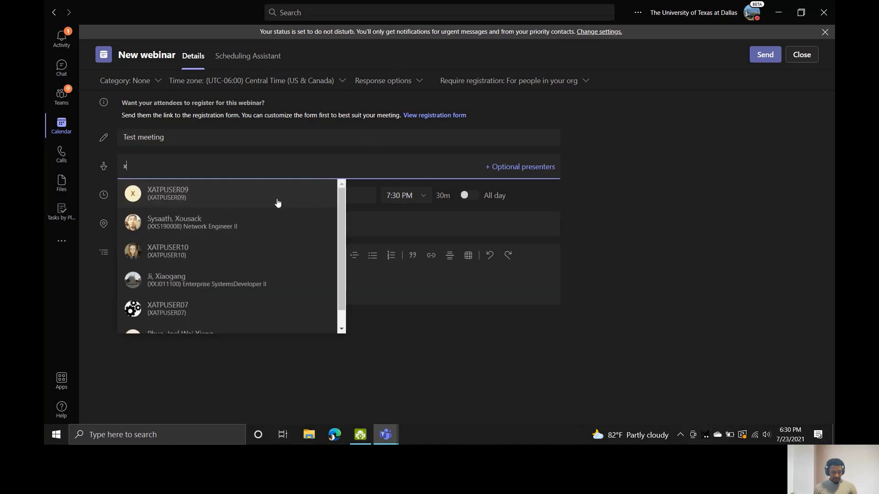
pyautogui.click(277, 203)
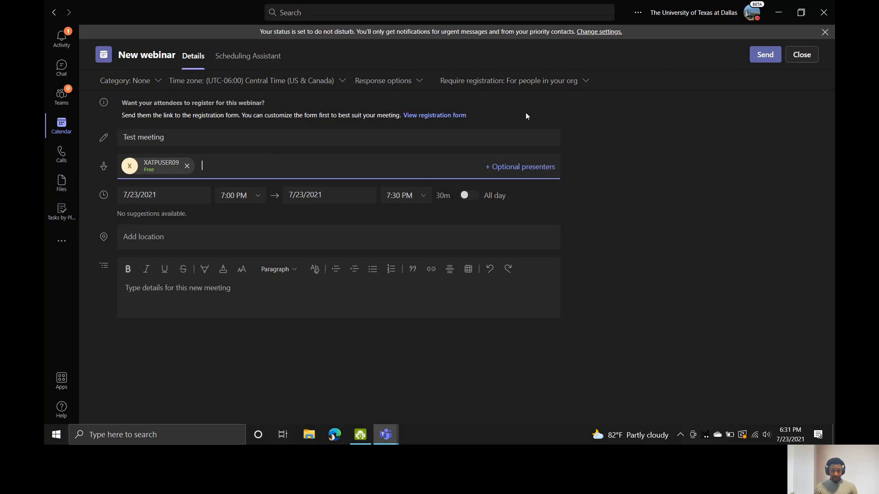
# Keep registration limited to people in the org and open the webinar's registration form.
pyautogui.click(552, 88)
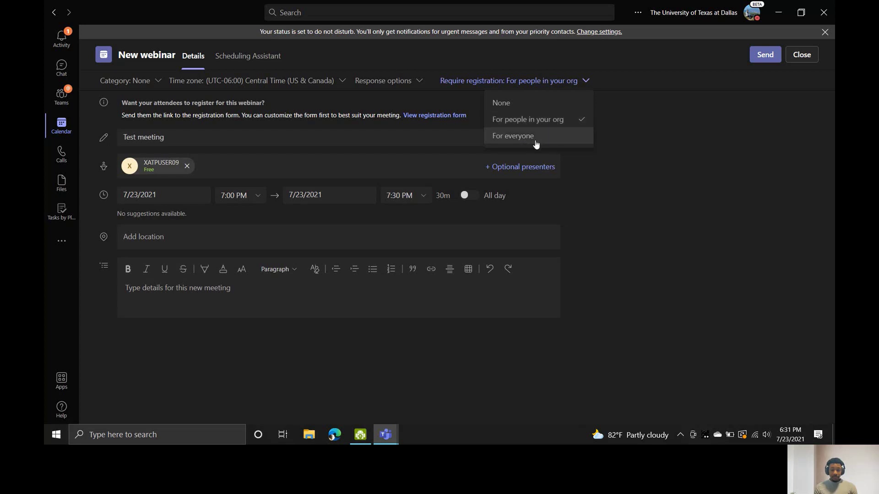
pyautogui.click(688, 121)
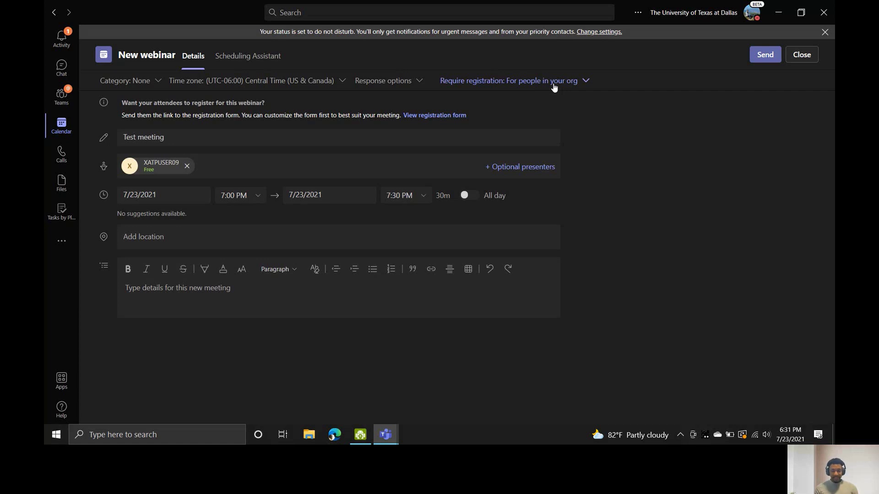
pyautogui.click(427, 116)
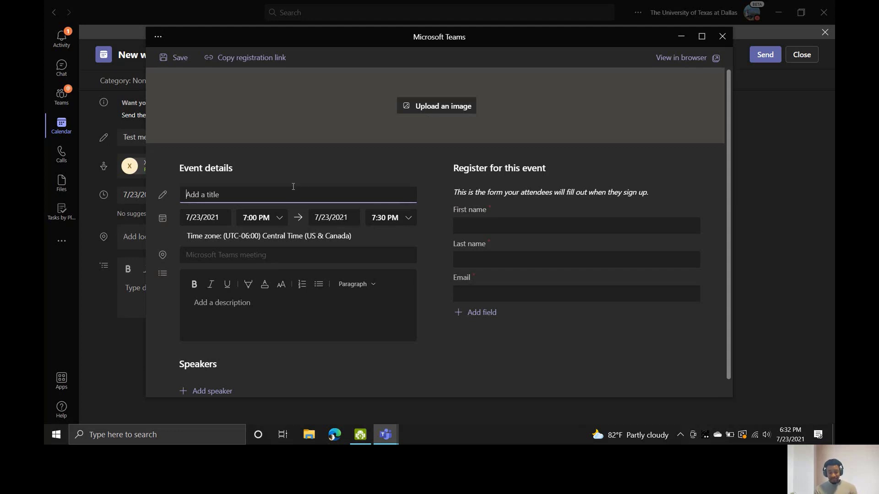
# Title the registration page 'Test meeting' with the description 'Test test'.
pyautogui.write('Test')
pyautogui.write(' meet')
pyautogui.write('ing')
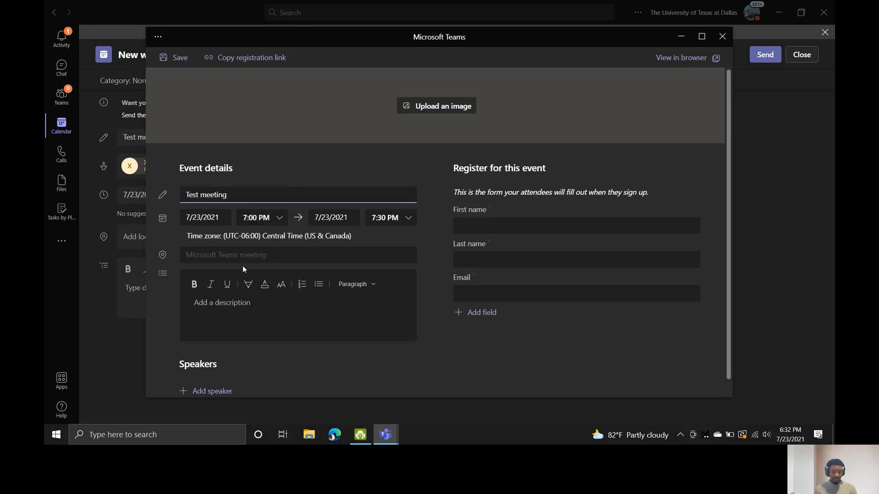
pyautogui.click(212, 296)
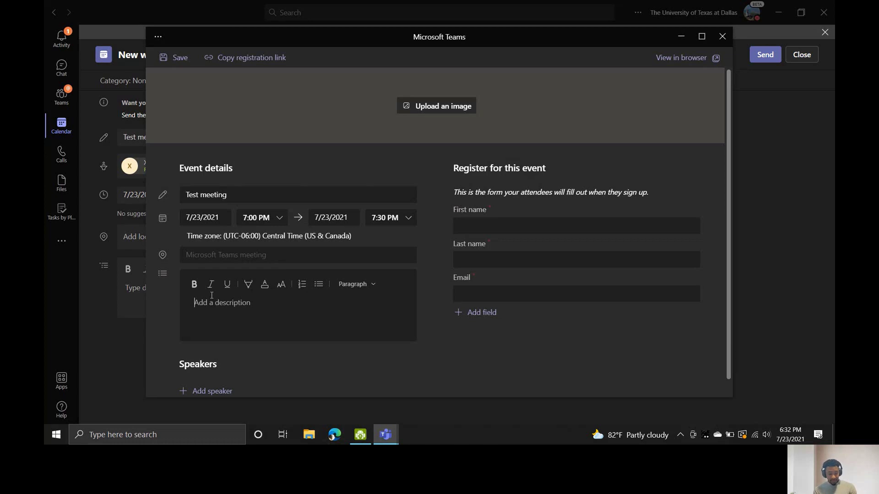
pyautogui.write('Test test')
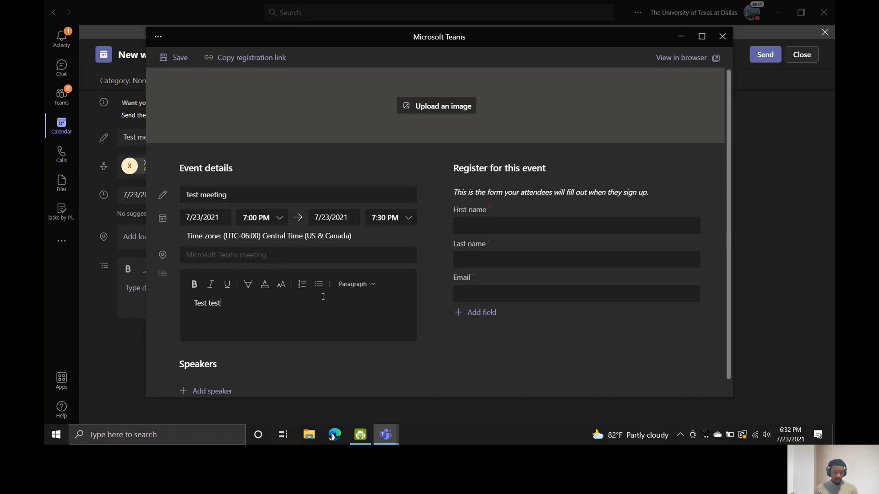
pyautogui.scroll(-1, 321, 297)
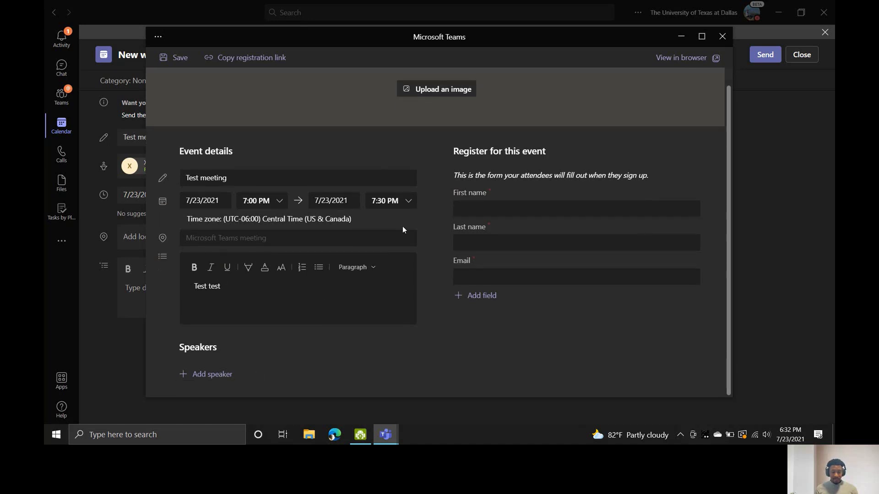
pyautogui.scroll(1, 402, 228)
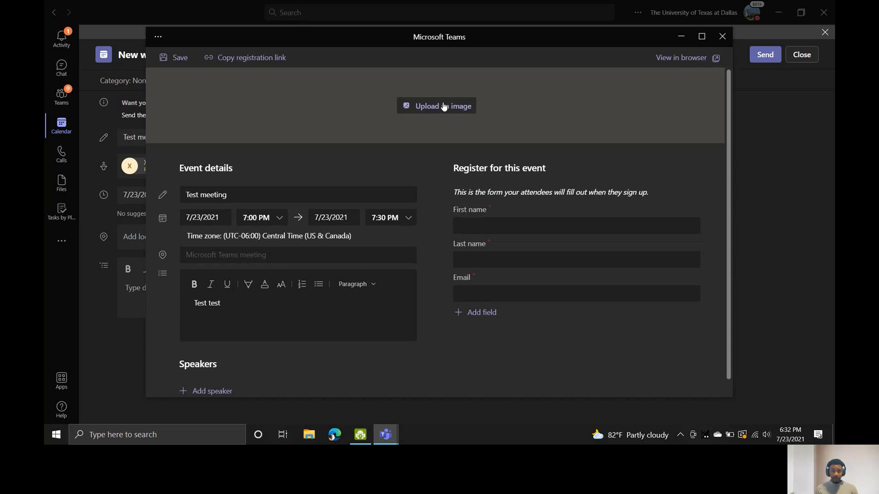
# Upload the himalayas wallpaper from Pictures > Camera Roll as the registration page banner.
pyautogui.click(443, 105)
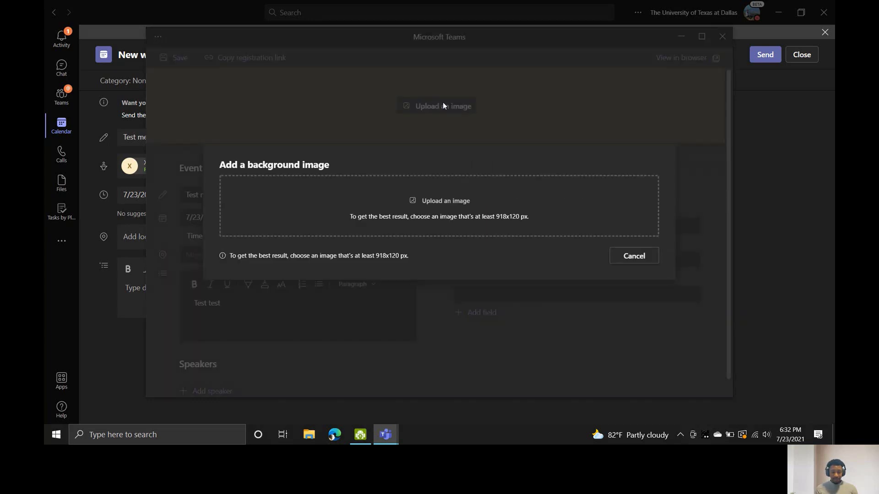
pyautogui.click(422, 201)
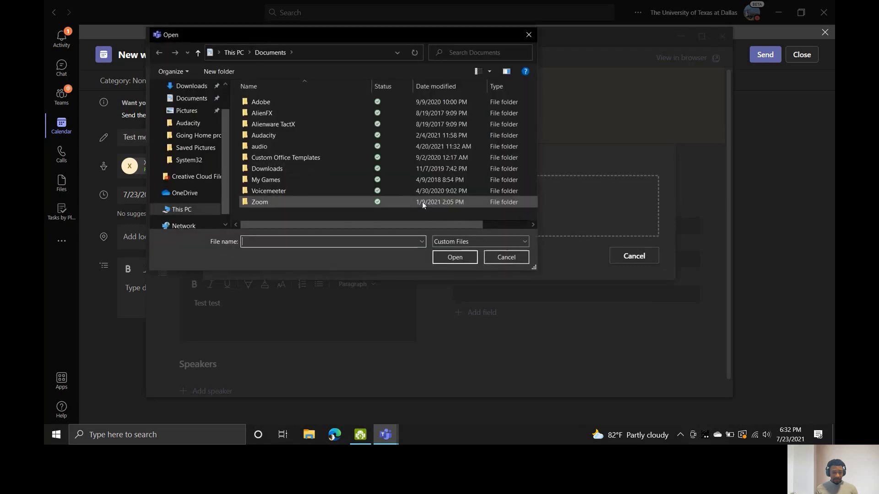
pyautogui.click(195, 110)
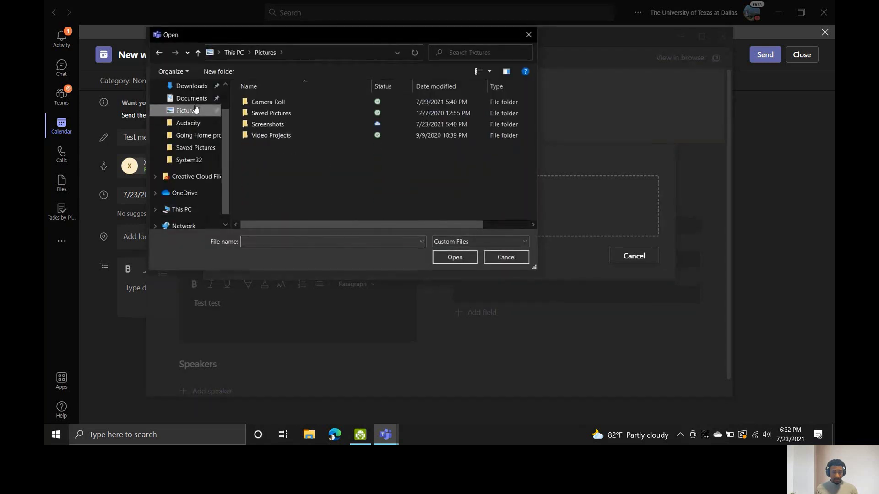
pyautogui.doubleClick(279, 97)
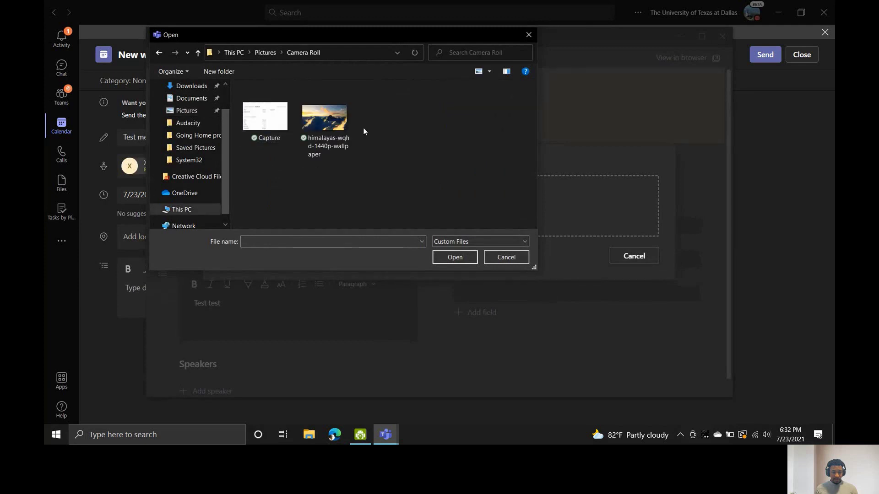
pyautogui.click(343, 125)
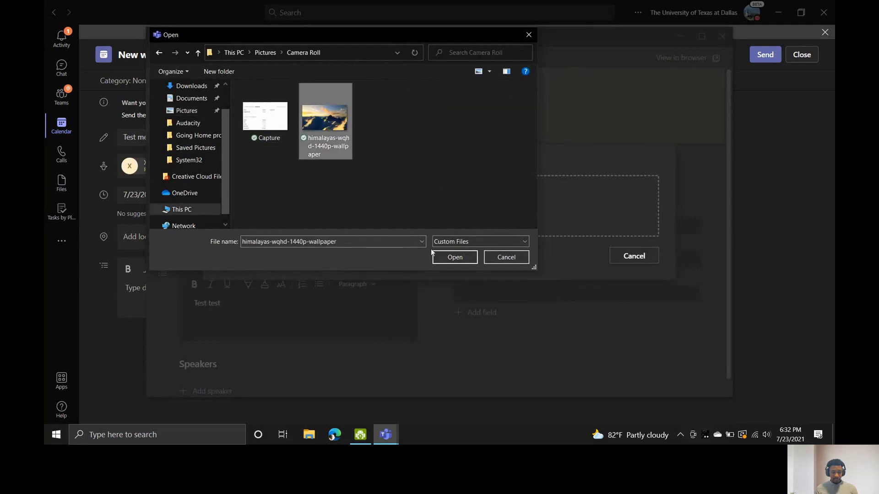
pyautogui.click(455, 262)
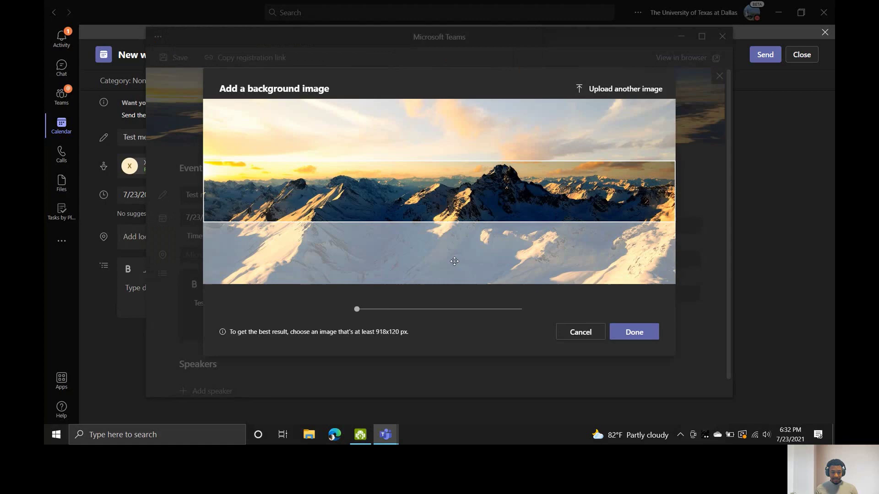
pyautogui.click(646, 333)
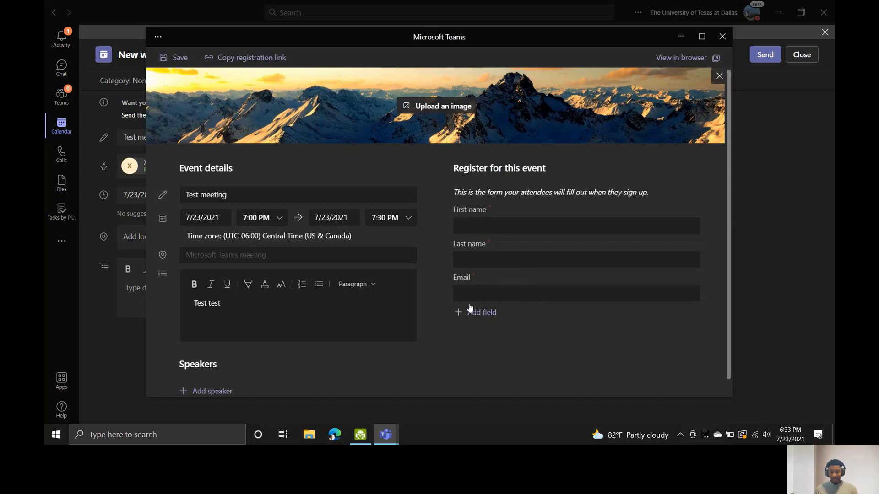
# Review the extra registration fields list and close it without adding any field.
pyautogui.click(488, 317)
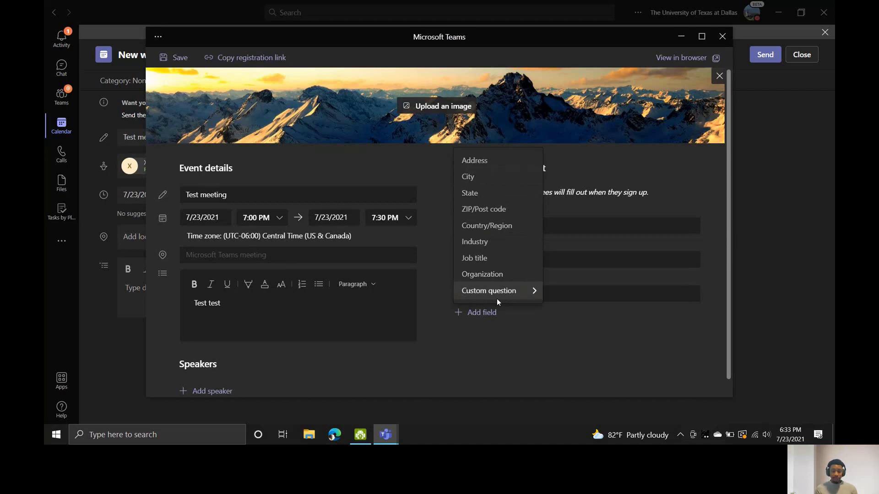
pyautogui.click(544, 334)
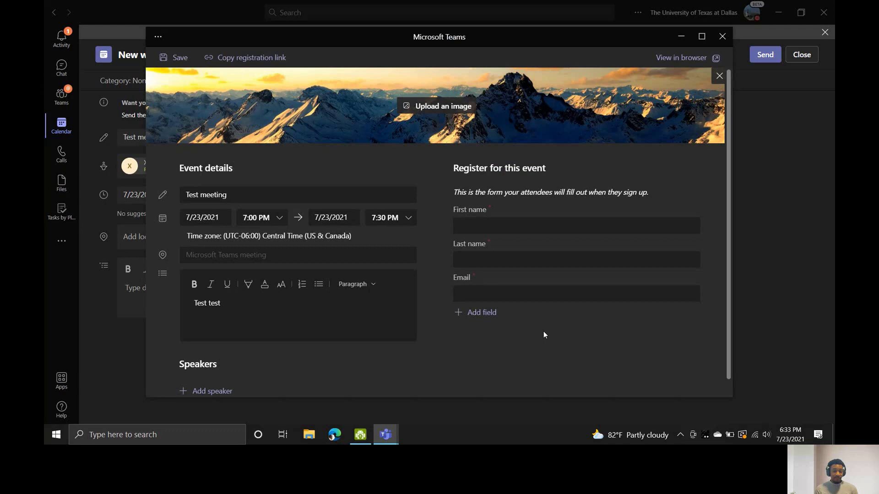
# Save the registration form and scroll through the 'Test meeting' sign-up preview.
pyautogui.click(165, 64)
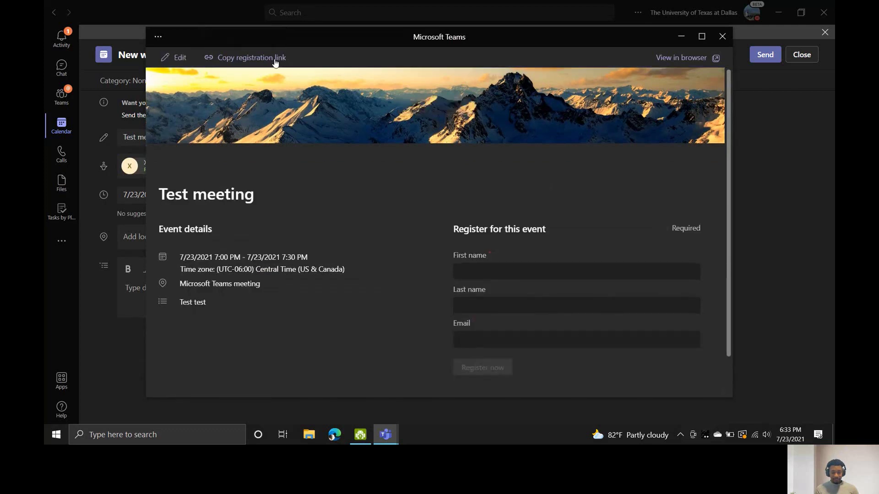
pyautogui.scroll(-1, 345, 266)
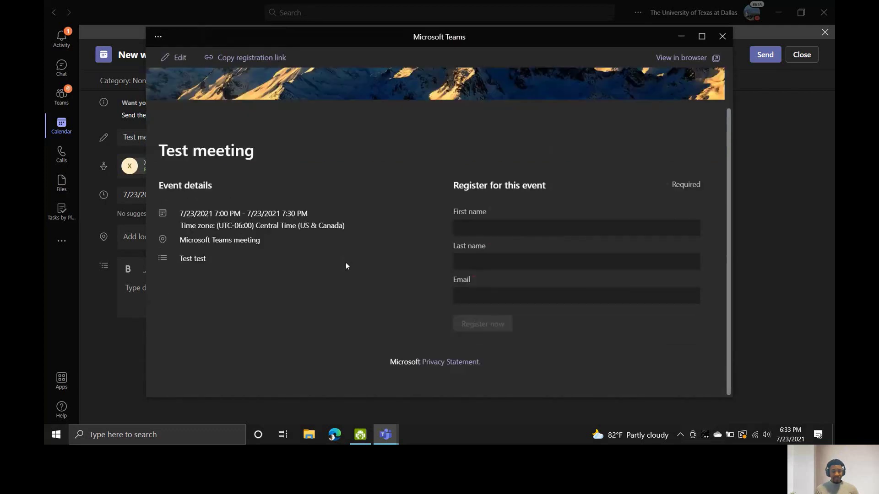
pyautogui.scroll(1, 345, 264)
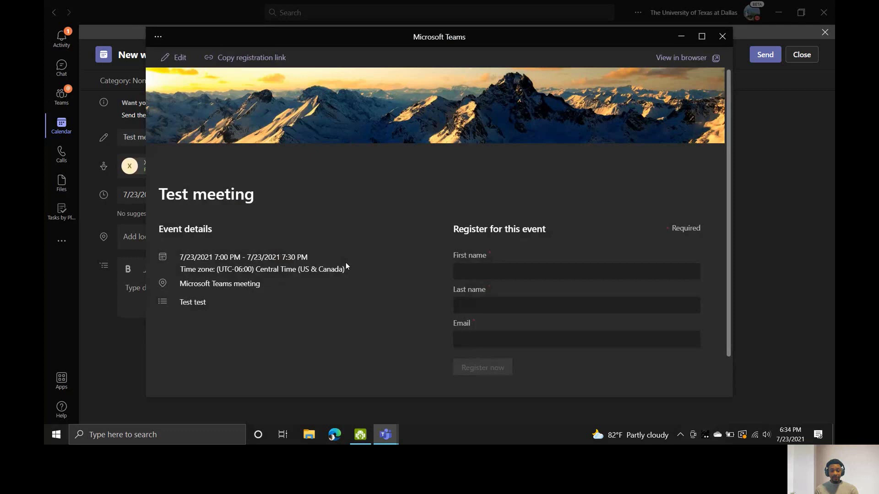
# Close the registration preview to get back to the Test meeting webinar details.
pyautogui.click(679, 36)
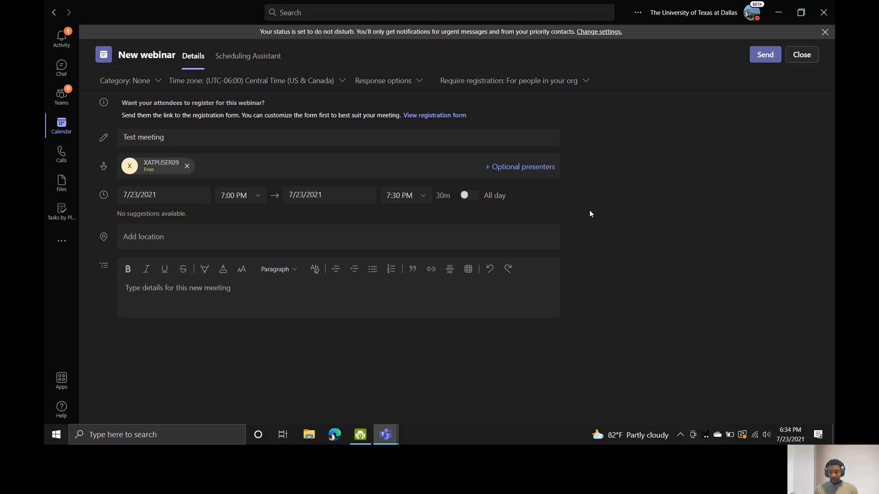
# Discard the unsaved webinar and begin a new live event from the New meeting menu.
pyautogui.click(801, 59)
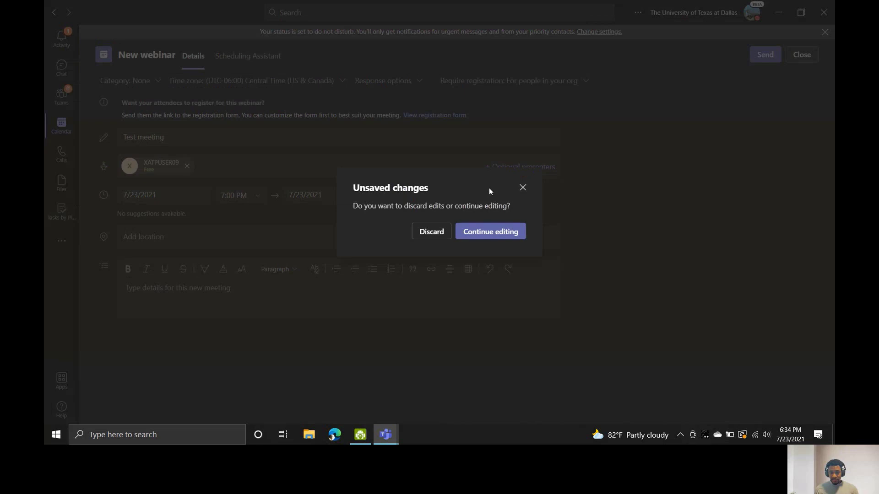
pyautogui.click(438, 233)
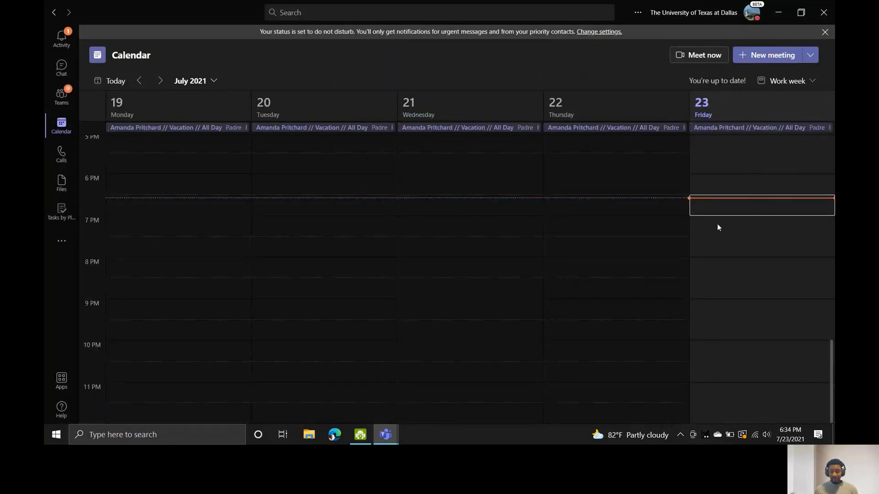
pyautogui.click(812, 62)
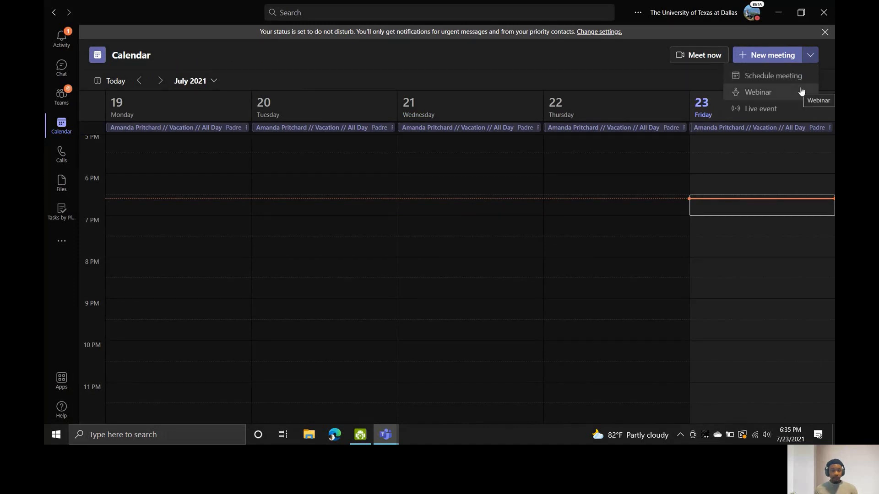
pyautogui.click(790, 107)
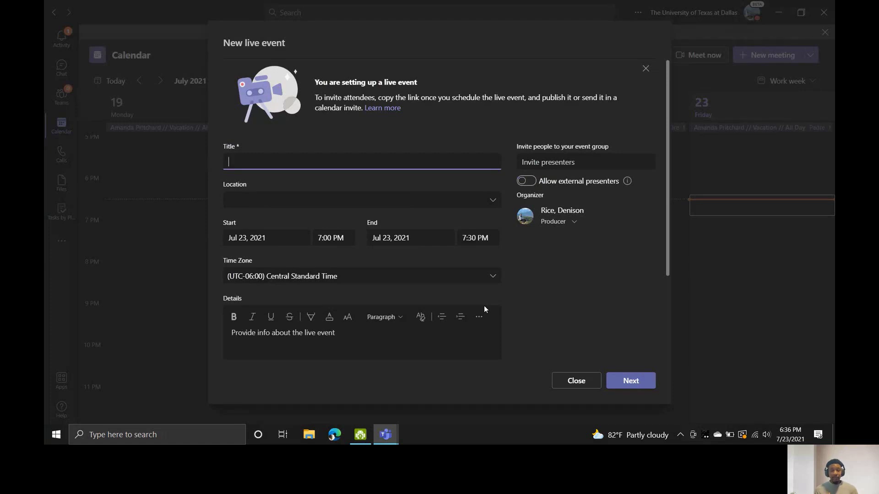
# Title the live event 'Test', keeping Jul 23, 2021, 7:00–7:30 PM.
pyautogui.write('T')
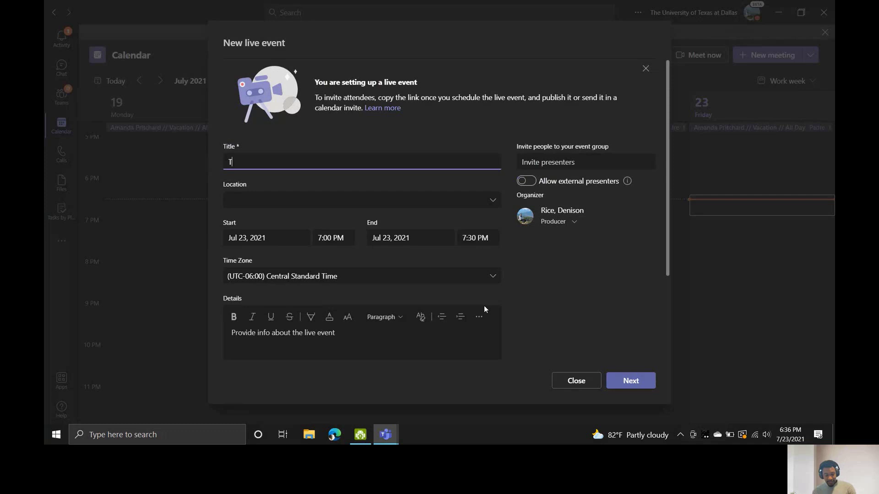
pyautogui.write('est')
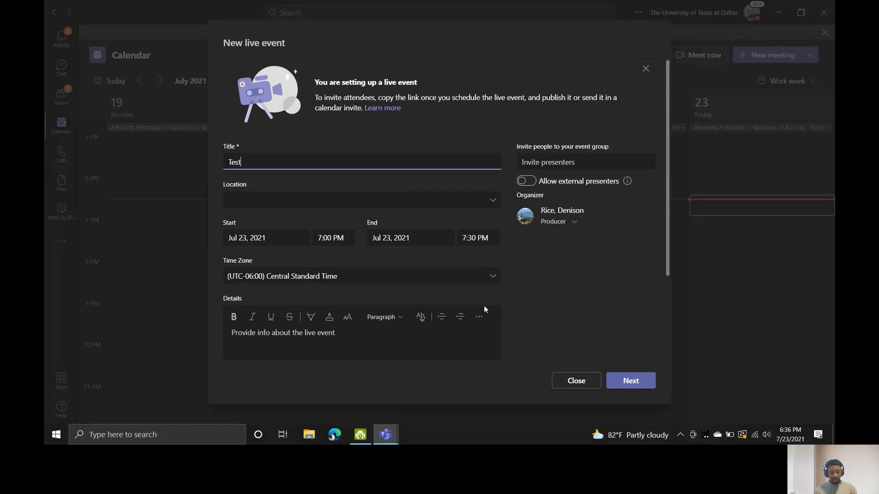
pyautogui.press('Tab')
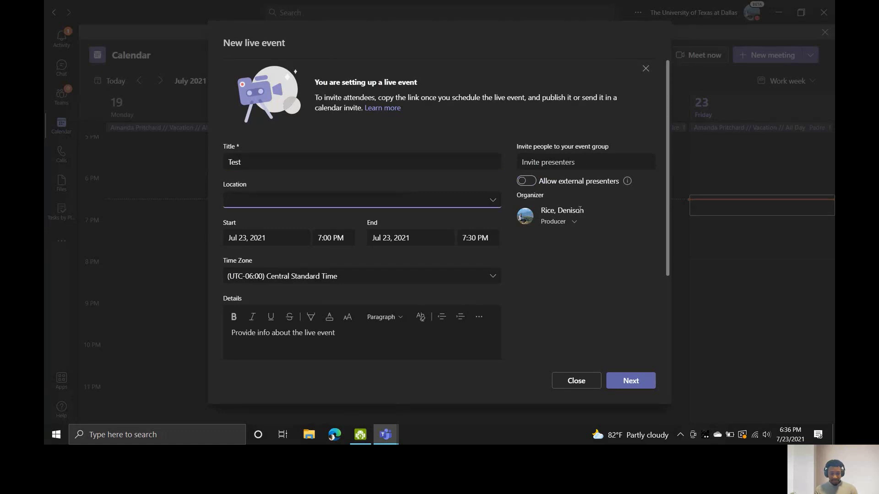
# Keep the Test event Org-wide and produced in Teams, and enable Q&A for attendees.
pyautogui.click(628, 385)
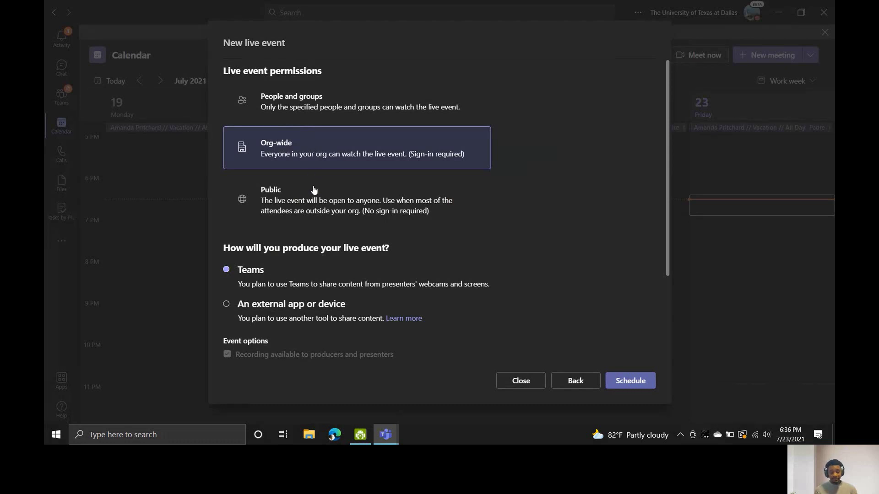
pyautogui.scroll(-5, 314, 190)
pyautogui.scroll(3, 314, 187)
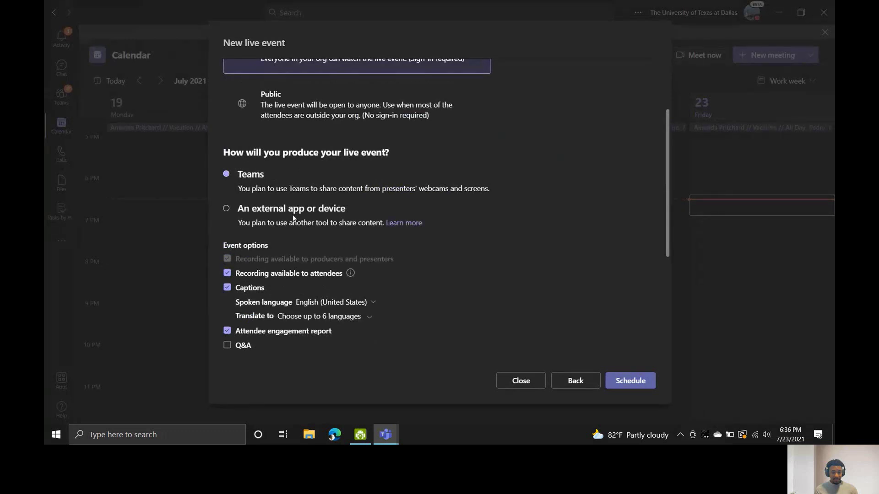
pyautogui.scroll(-2, 290, 199)
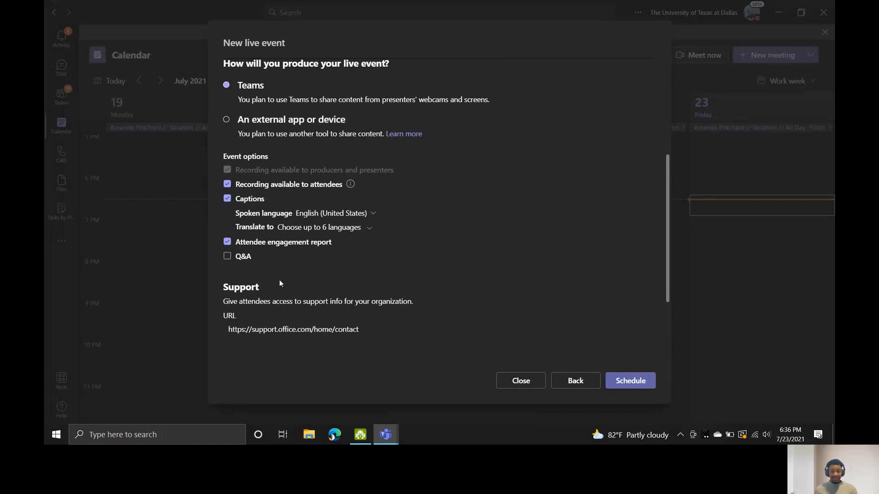
pyautogui.click(247, 265)
# Schedule the Test live event and close its summary, placing it at 7 PM Friday, July 23.
pyautogui.click(637, 384)
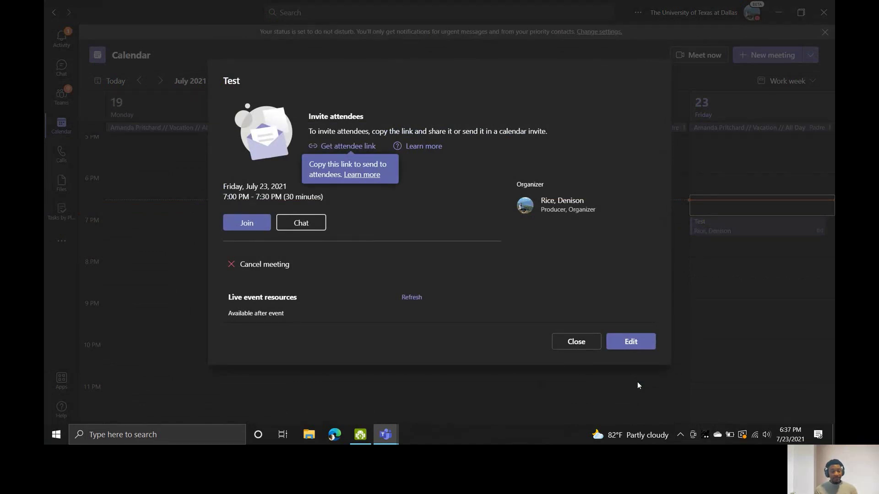
pyautogui.click(399, 177)
pyautogui.click(582, 348)
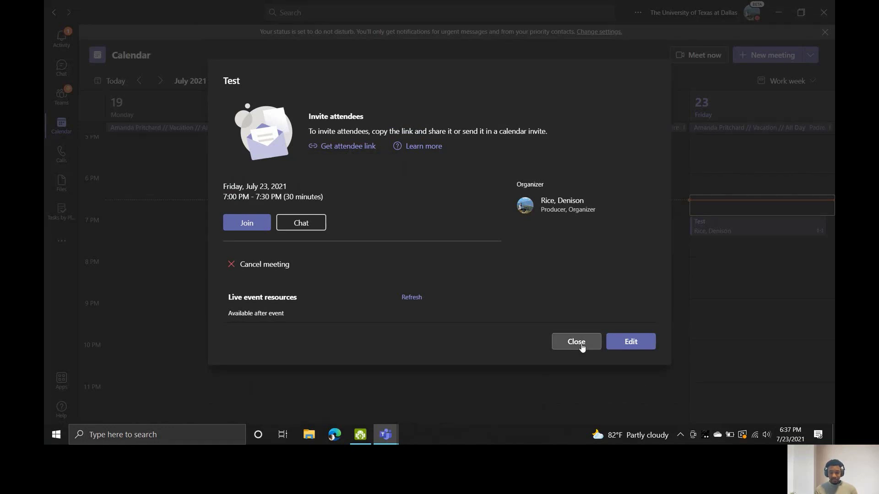
pyautogui.click(581, 348)
pyautogui.scroll(4, 723, 170)
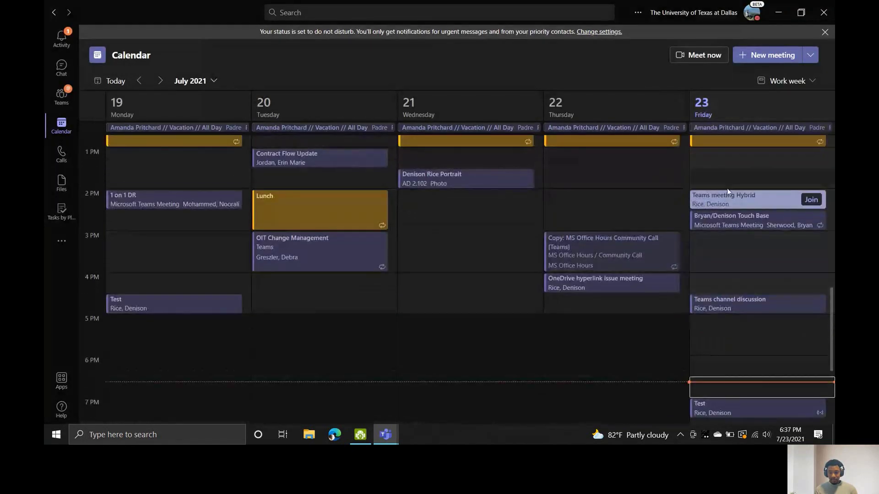
# Open and review the Teams meeting Hybrid details for Friday, July 23, 2:00–2:30 PM.
pyautogui.click(728, 203)
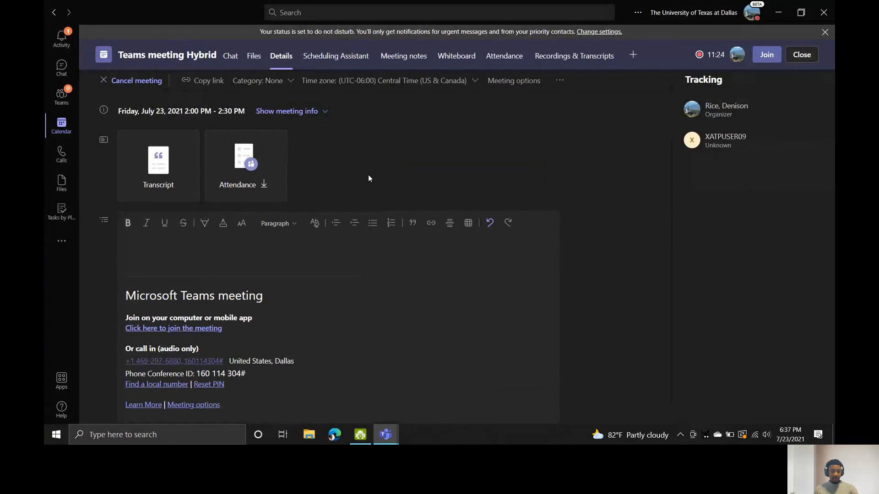
pyautogui.scroll(-2, 307, 280)
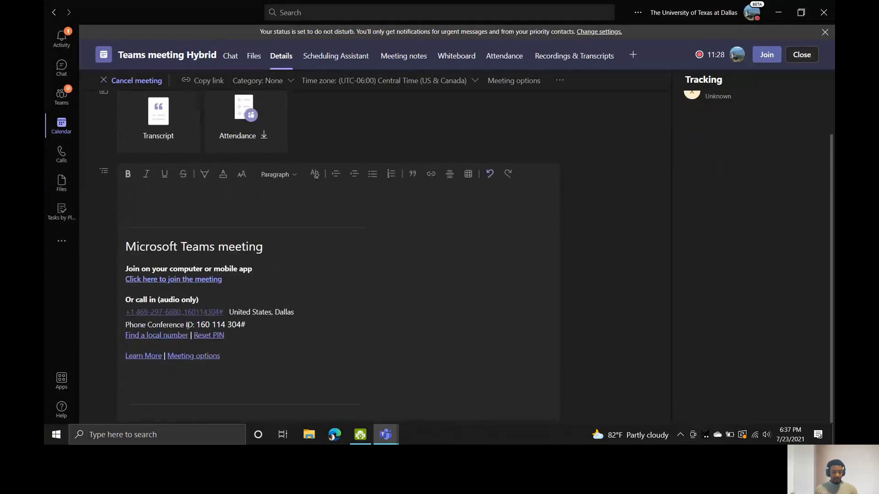
pyautogui.moveTo(195, 325); pyautogui.dragTo(215, 325)
pyautogui.click(292, 311)
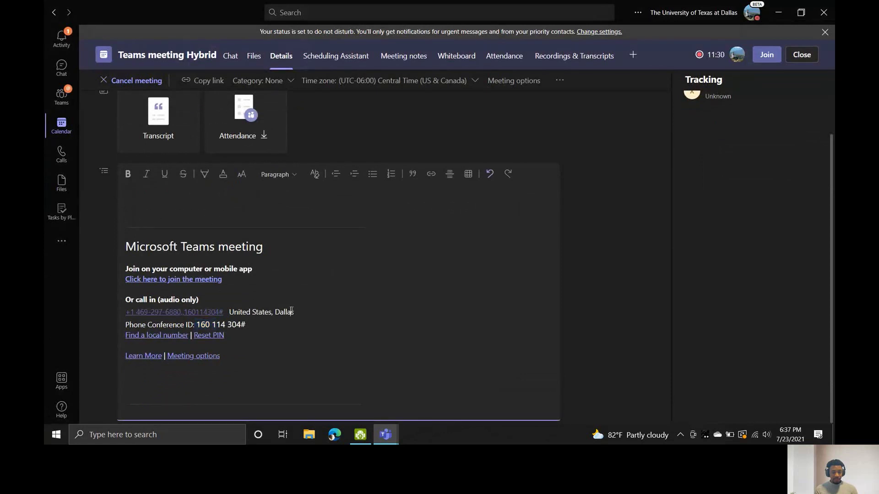
pyautogui.scroll(2, 291, 311)
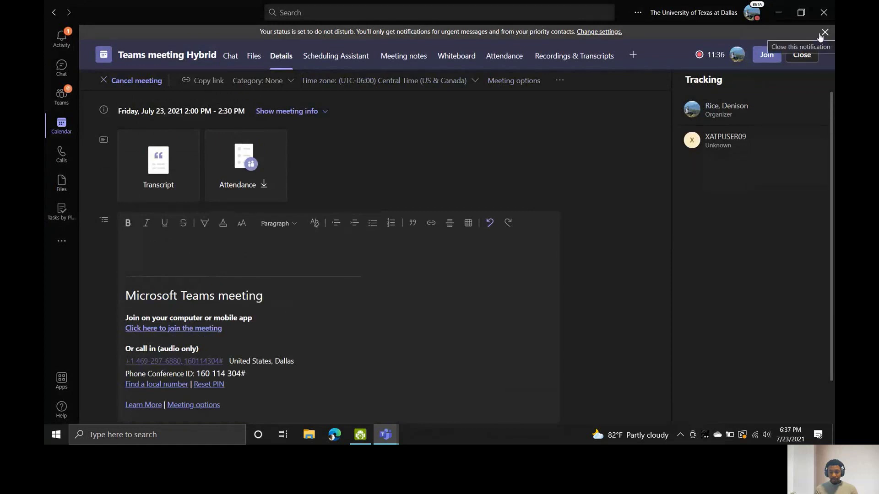
# Close the Hybrid meeting details, then review and close the Test live event's join information.
pyautogui.click(802, 55)
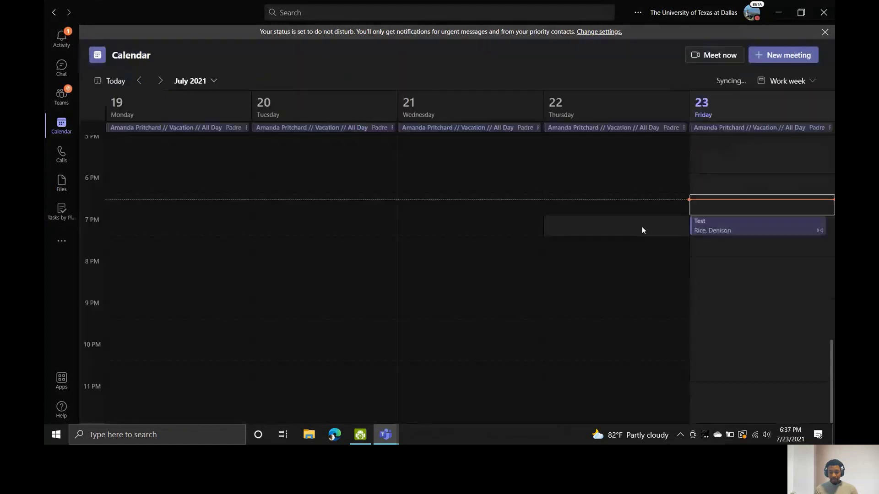
pyautogui.click(725, 229)
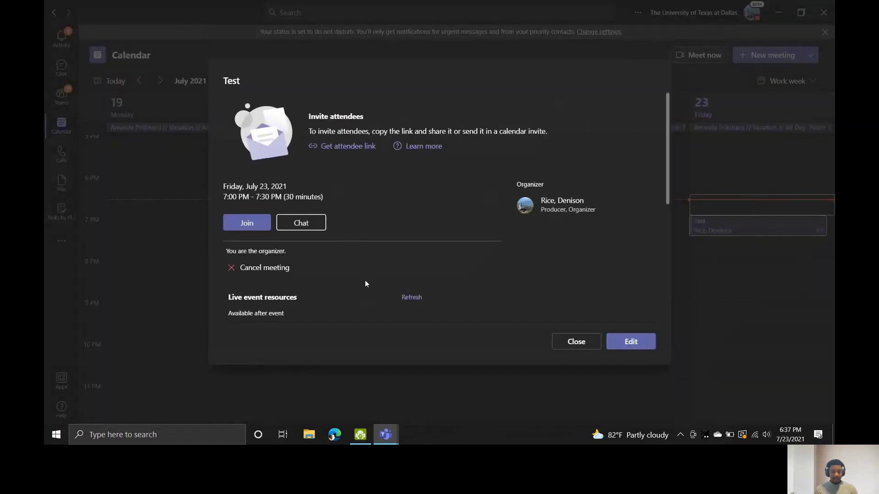
pyautogui.scroll(-5, 365, 283)
pyautogui.scroll(2, 365, 284)
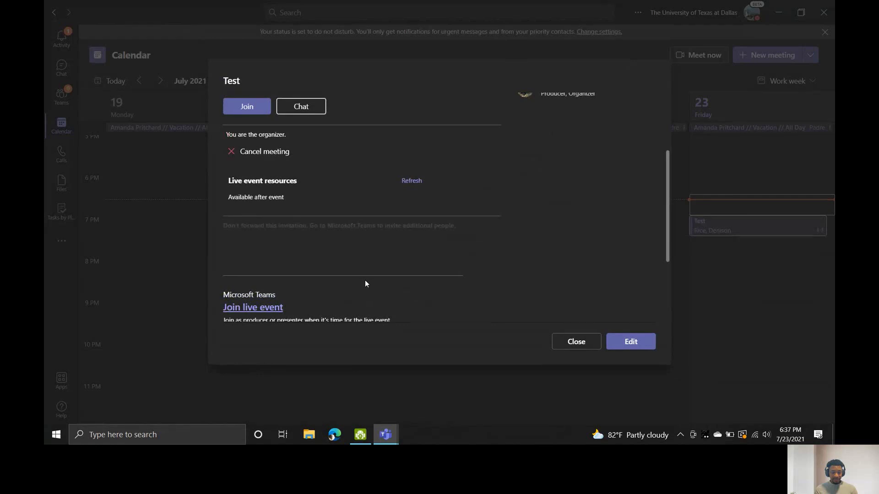
pyautogui.scroll(3, 365, 281)
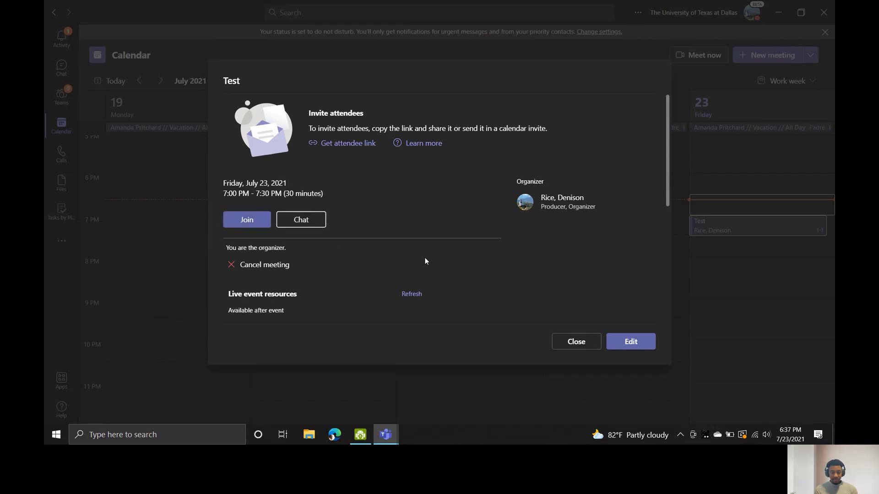
pyautogui.scroll(-5, 425, 261)
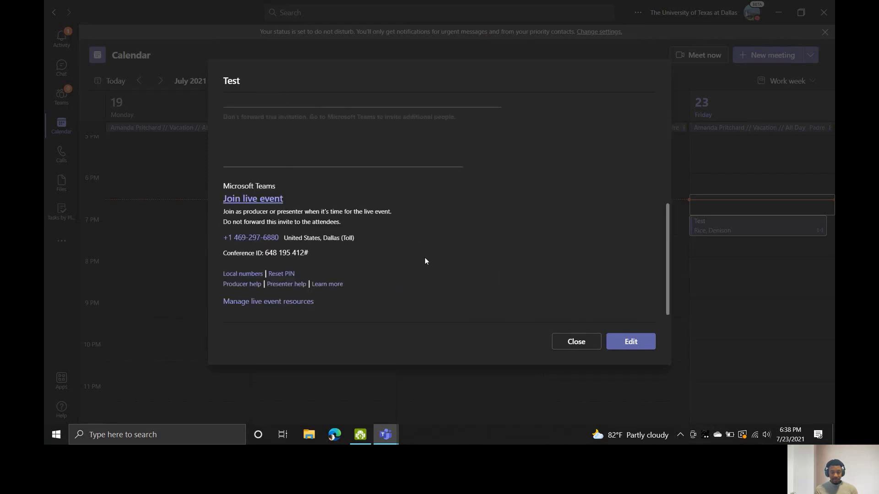
pyautogui.click(569, 347)
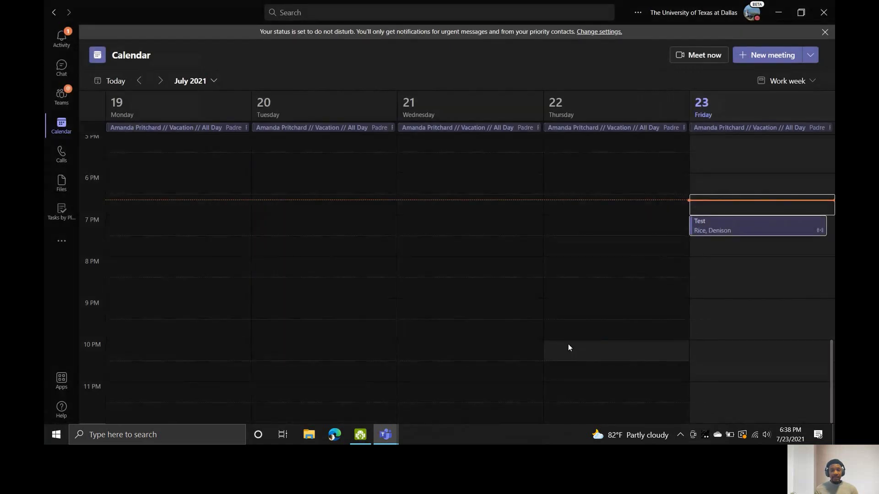